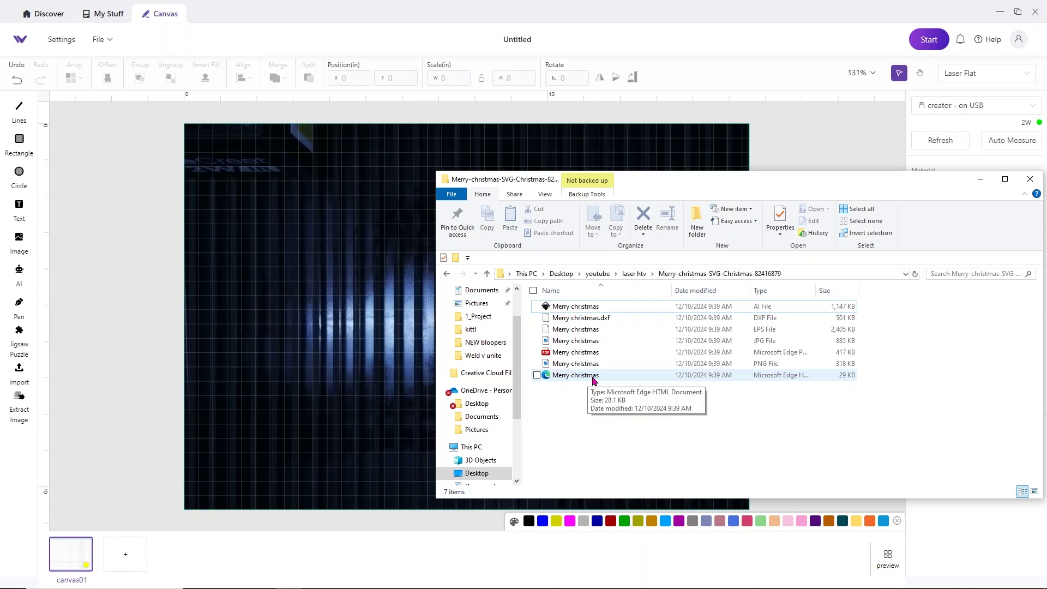
Step: Drag the Merry christmas SVG from File Explorer onto the MakeIt! canvas and zoom out
{"action": "left_click_drag", "start_coordinate": [578, 376], "coordinate": [366, 336]}
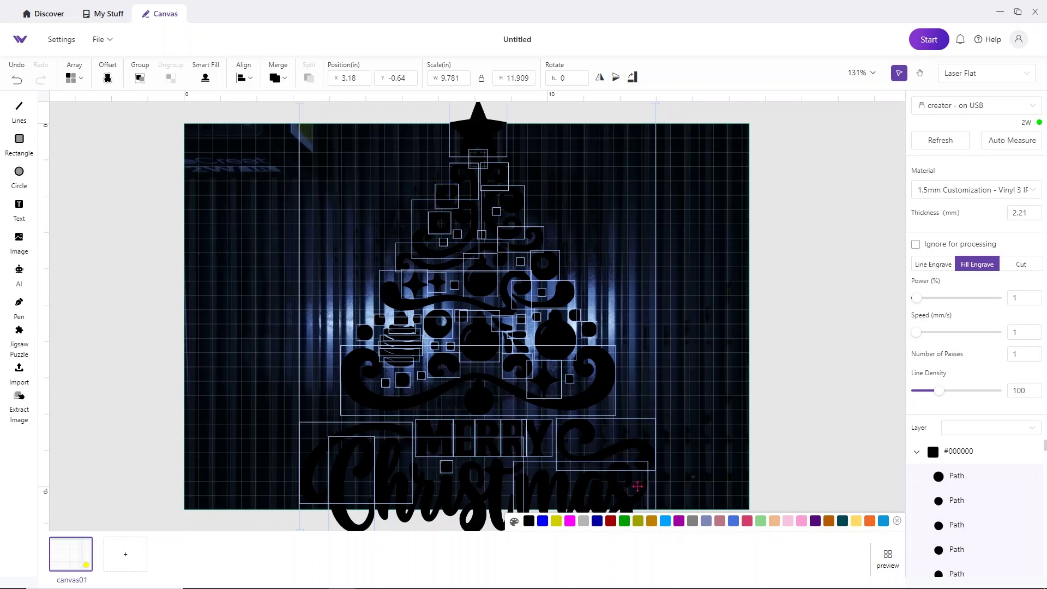
{"action": "scroll", "coordinate": [694, 412], "scroll_direction": "down", "scroll_amount": 2}
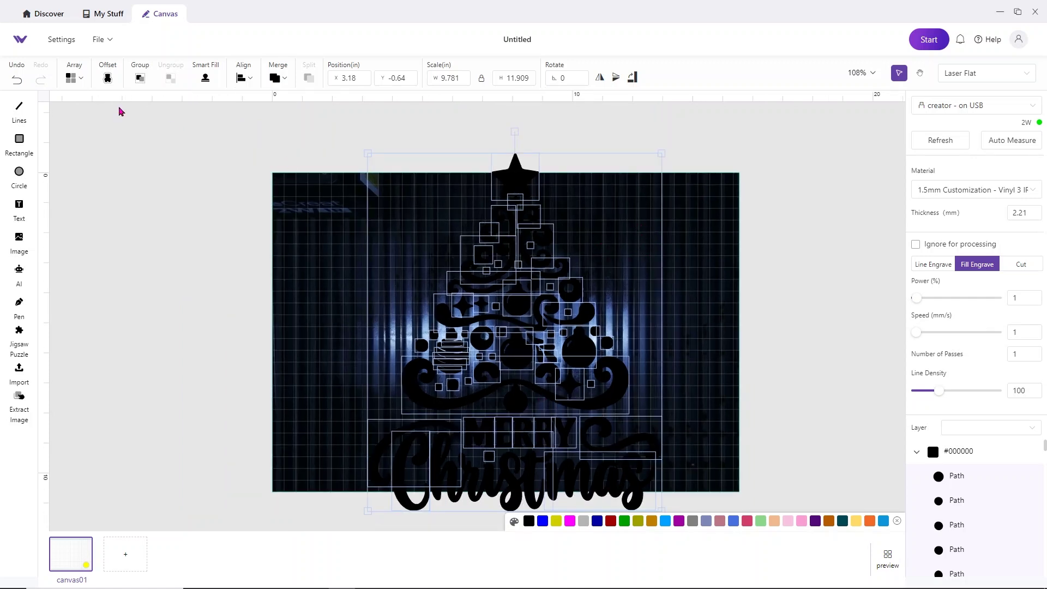
Step: Merge the tree's paths into one graphic shape, colour it blue, and reselect it
{"action": "left_click", "coordinate": [277, 80]}
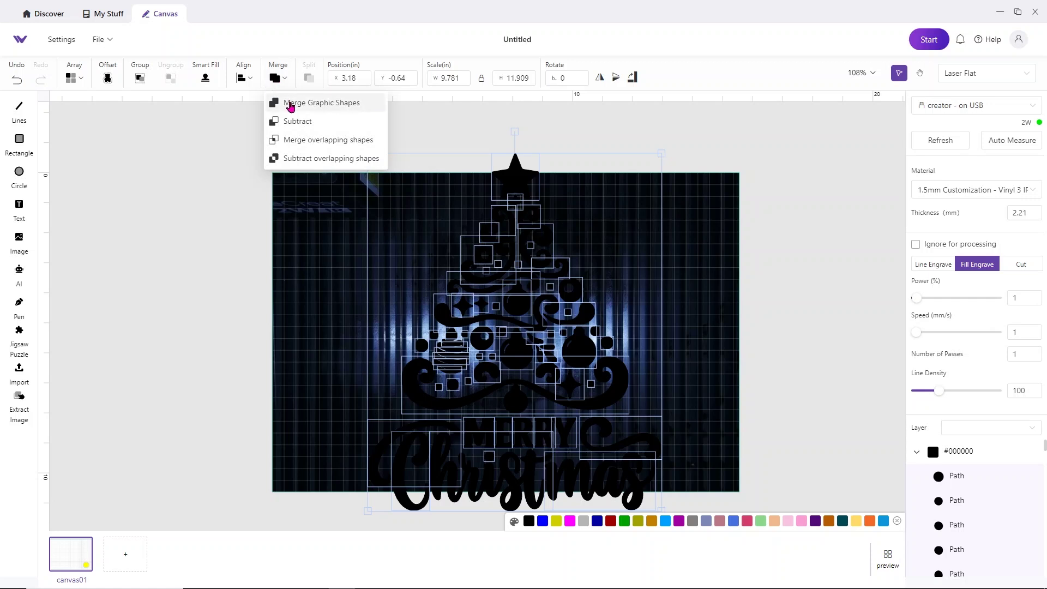
{"action": "left_click", "coordinate": [291, 103]}
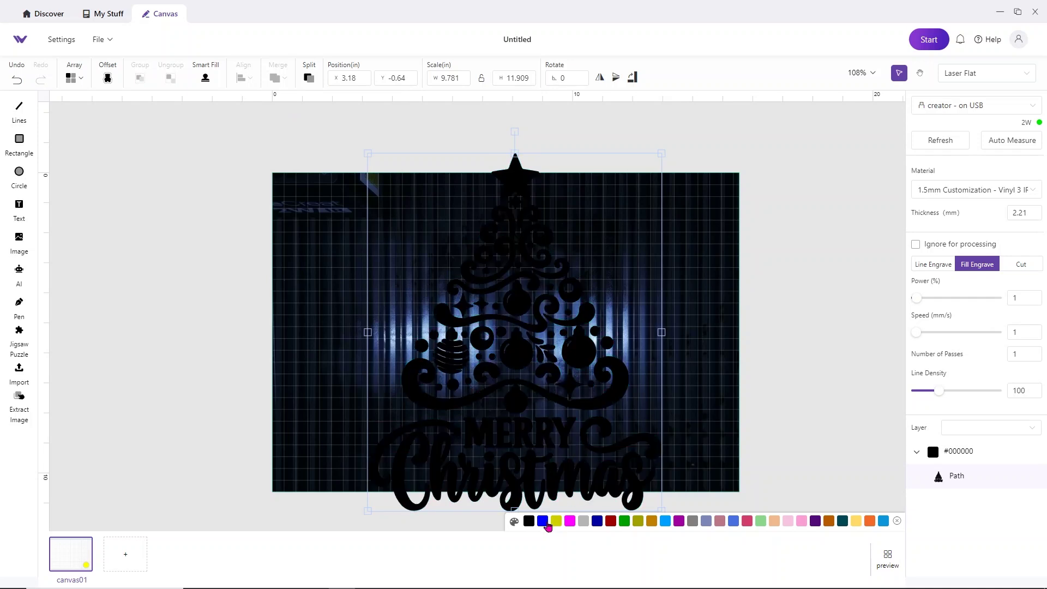
{"action": "left_click", "coordinate": [543, 520]}
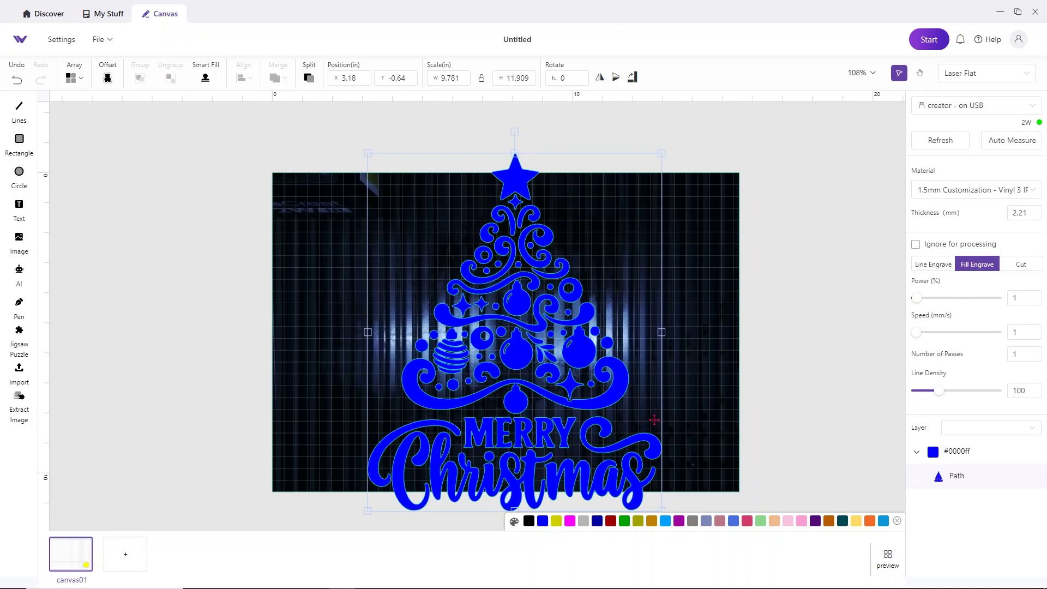
{"action": "left_click", "coordinate": [664, 151]}
Step: Scale the blue tree to 7 in high (about 5.75 × 7 in) and move it down-right
{"action": "left_click", "coordinate": [658, 169]}
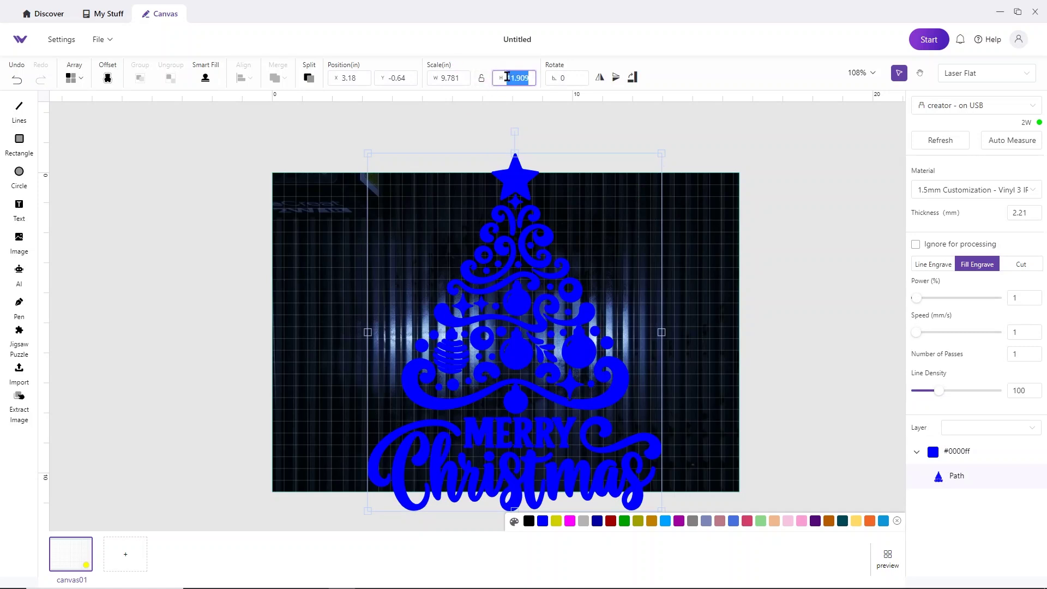
{"action": "type", "text": "7"}
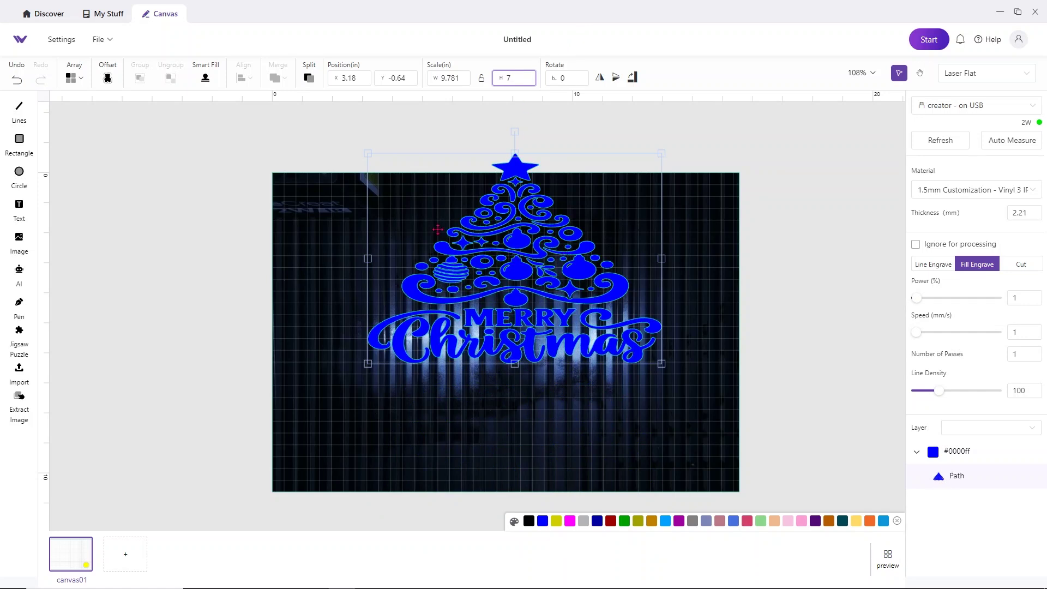
{"action": "left_click", "coordinate": [17, 79]}
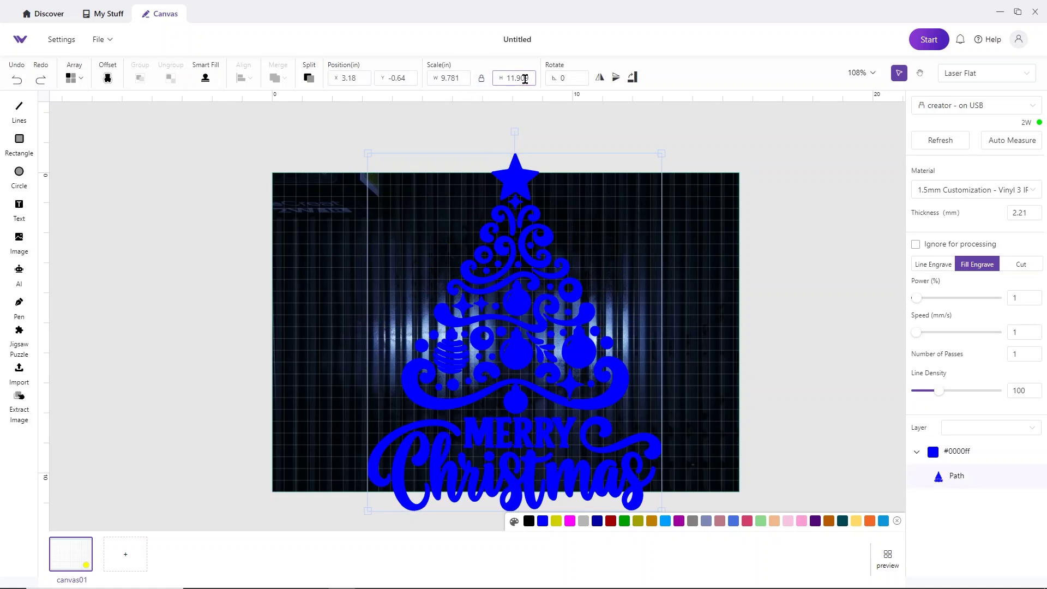
{"action": "type", "text": "7"}
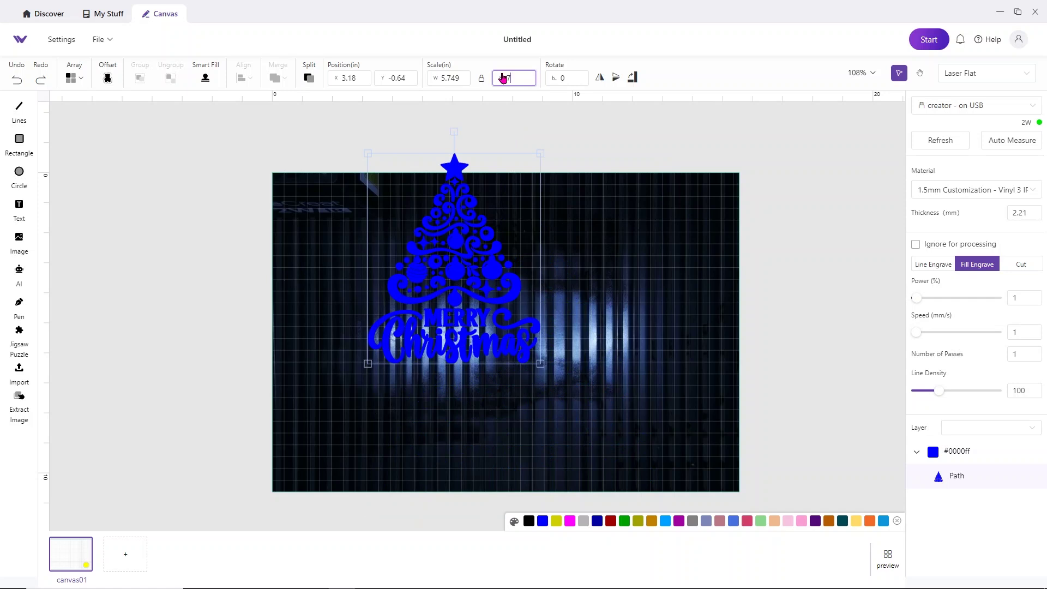
{"action": "left_click_drag", "start_coordinate": [459, 265], "coordinate": [487, 345]}
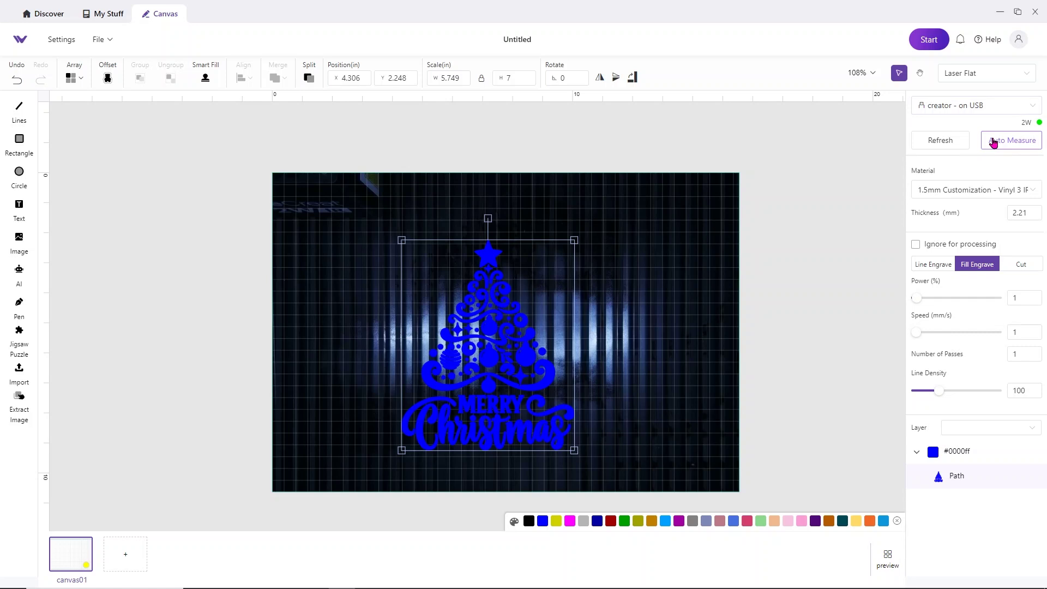
Step: Auto-measure the material (2.16 mm), refresh the camera view, and drag the tree onto the vinyl
{"action": "left_click", "coordinate": [994, 142]}
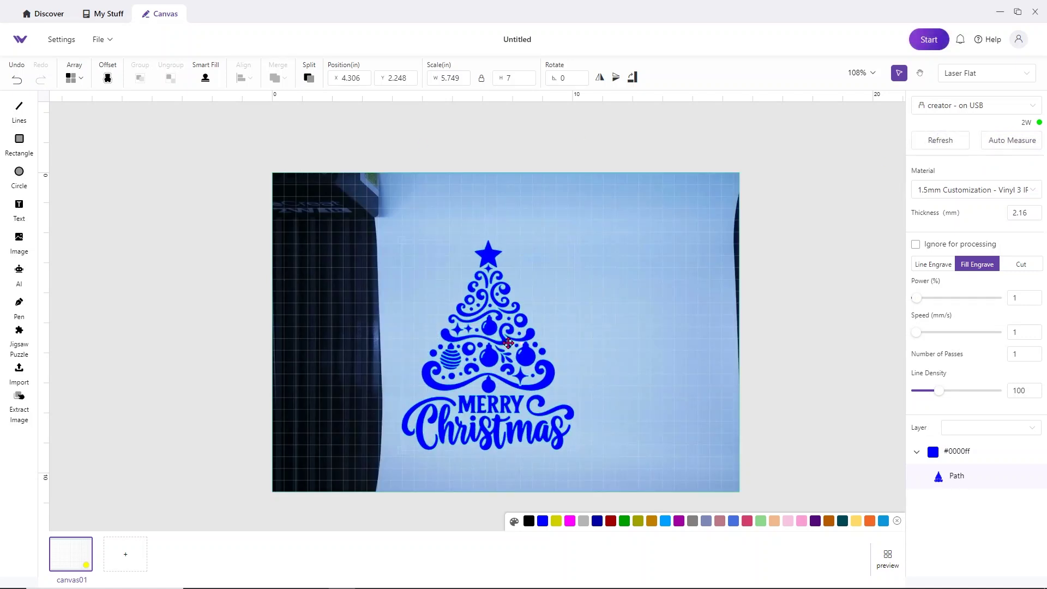
{"action": "mouse_move", "coordinate": [494, 341]}
{"action": "left_mouse_down"}
{"action": "mouse_move", "coordinate": [538, 345]}
{"action": "mouse_move", "coordinate": [506, 376]}
{"action": "left_mouse_up"}
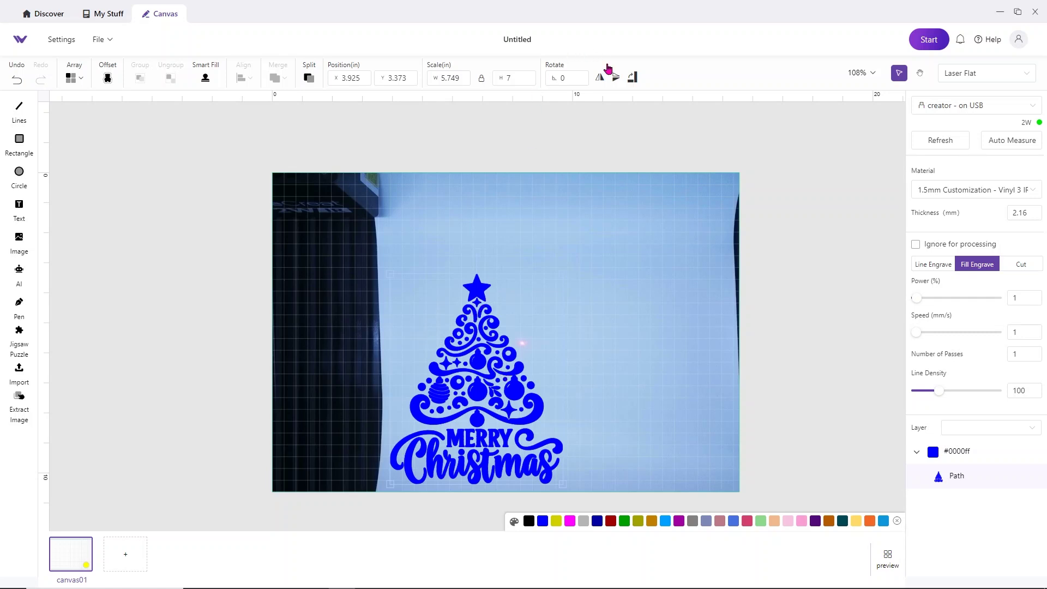
Step: Mirror the tree horizontally and bring up the Material choices
{"action": "left_click", "coordinate": [600, 79]}
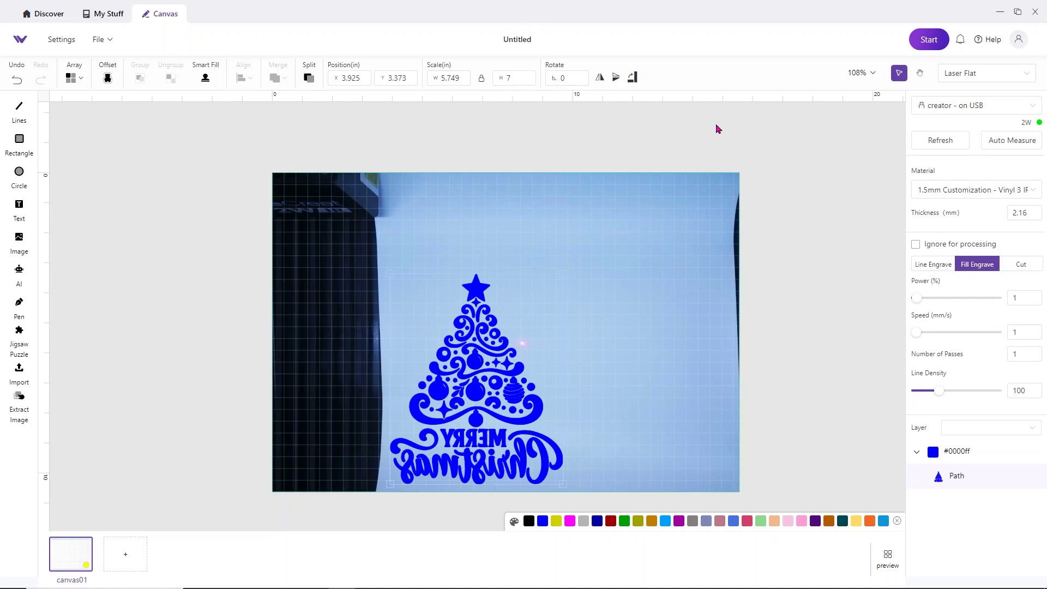
{"action": "left_click", "coordinate": [936, 188]}
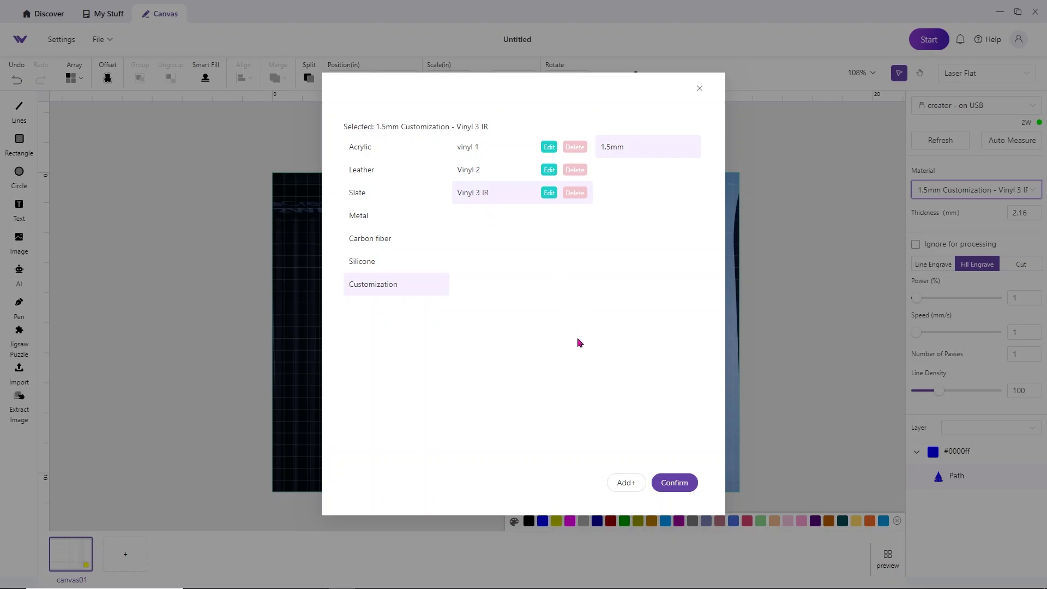
Step: Start a new custom material under Acrylic > Customization using Add+
{"action": "left_click", "coordinate": [361, 152]}
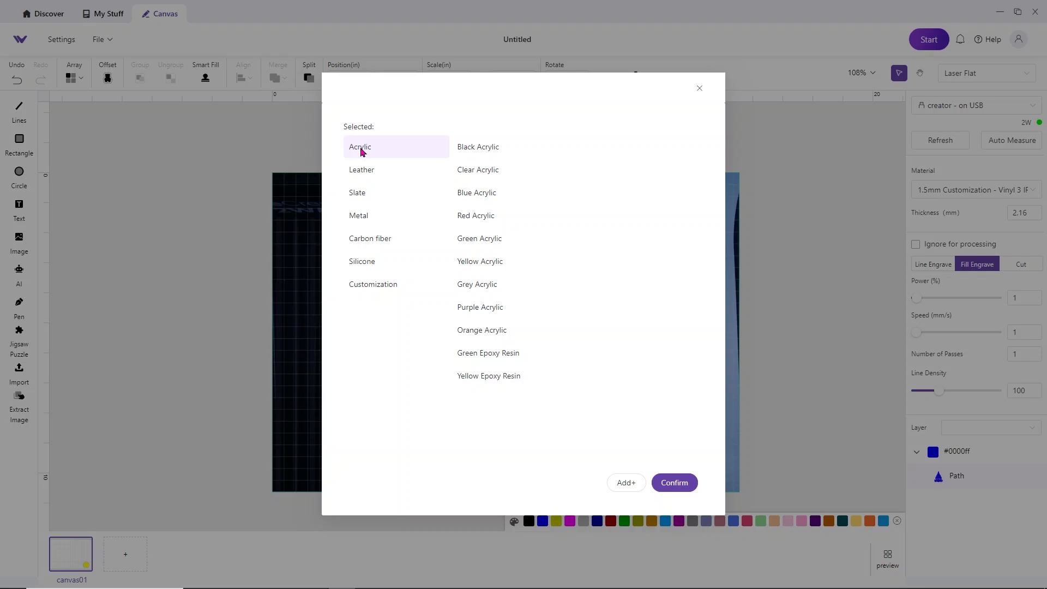
{"action": "left_click", "coordinate": [383, 288]}
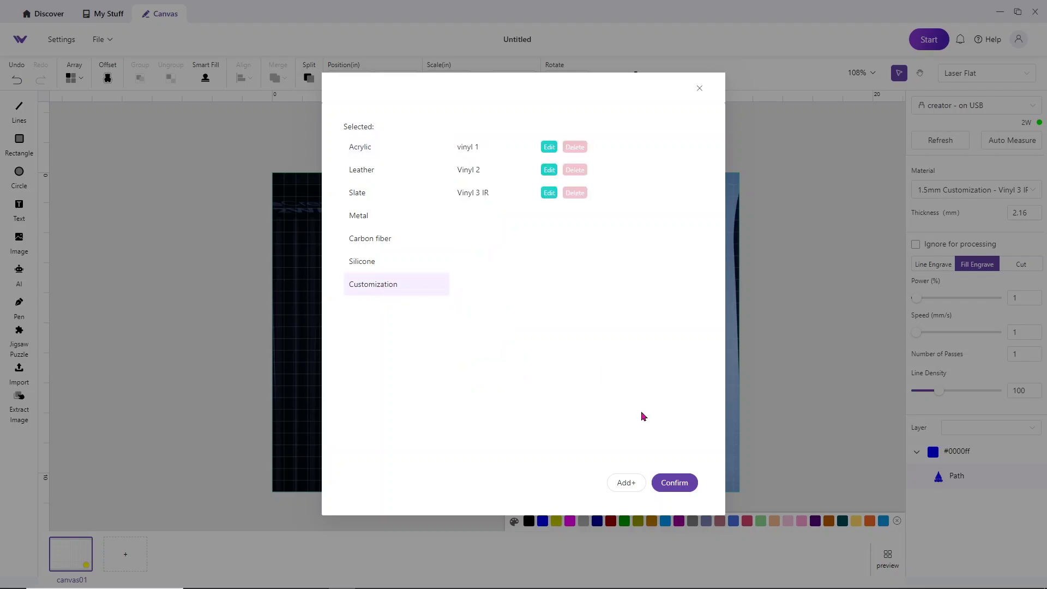
{"action": "left_click", "coordinate": [626, 483]}
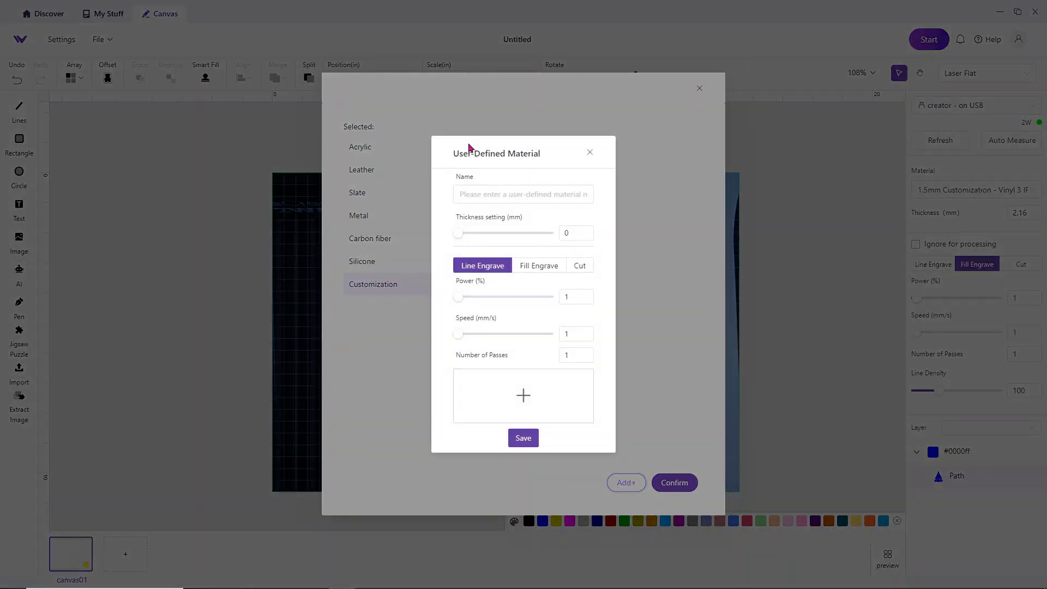
{"action": "left_click", "coordinate": [495, 195]}
Step: Save custom material Vinyl 4: 1.5 mm thick, Cut mode, 100% power, speed 4 mm/s
{"action": "type", "text": "Vinyl 4"}
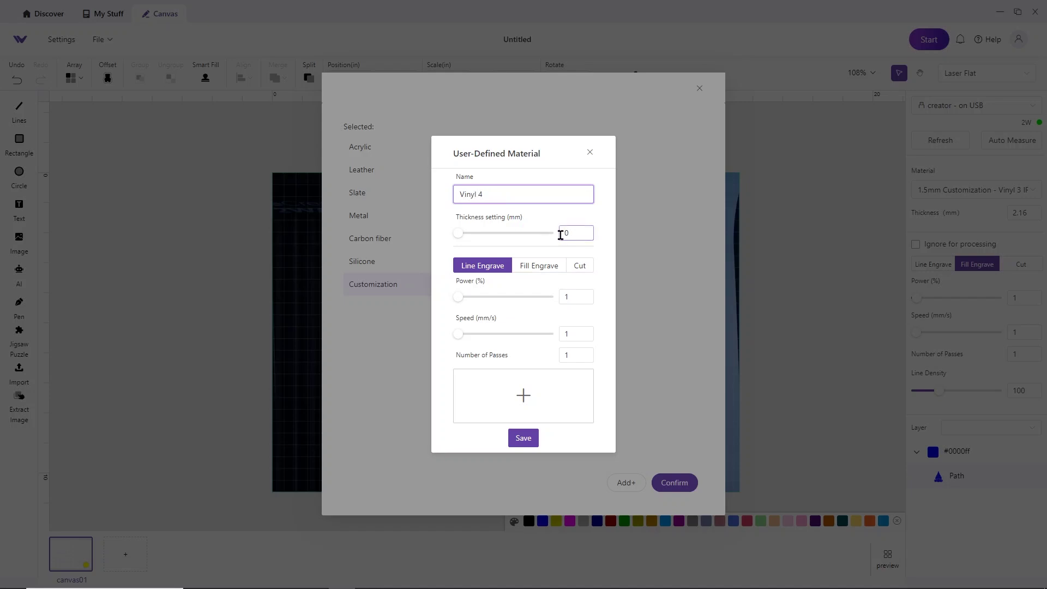
{"action": "left_click_drag", "start_coordinate": [576, 237], "coordinate": [552, 241]}
{"action": "type", "text": "1.5"}
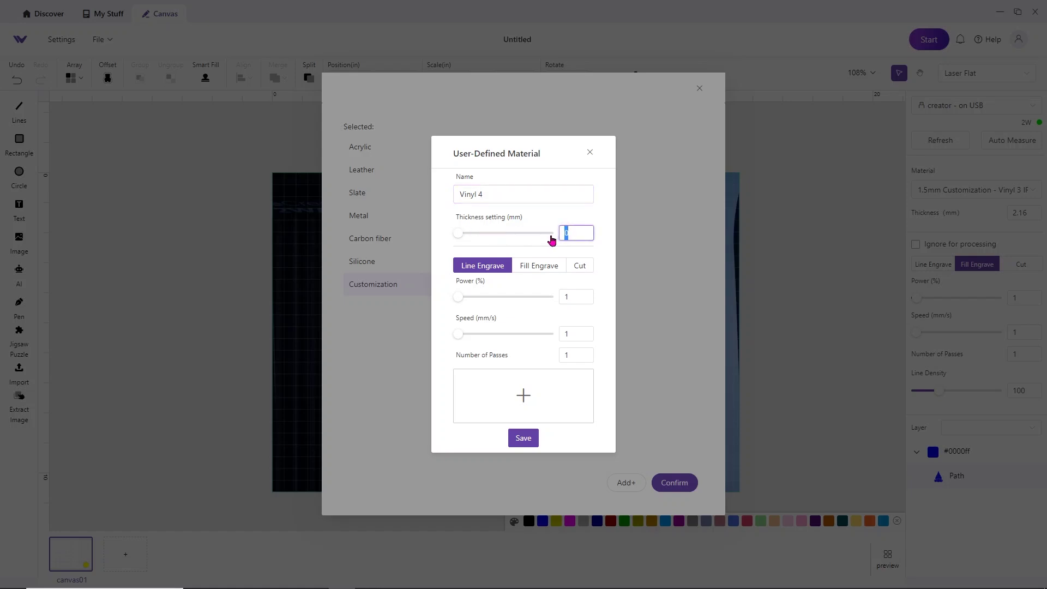
{"action": "left_click", "coordinate": [581, 266]}
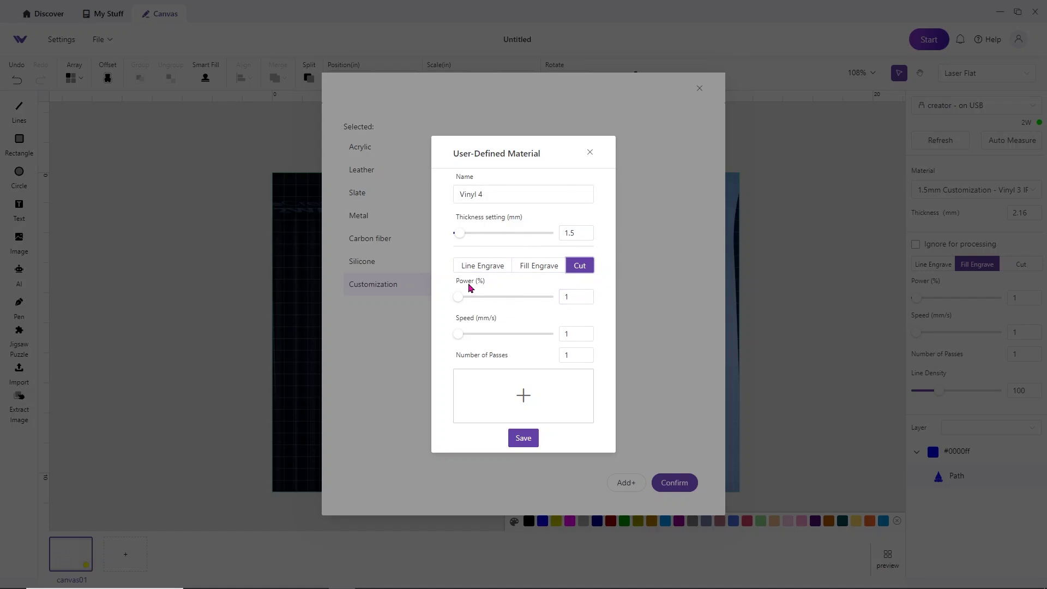
{"action": "mouse_move", "coordinate": [458, 296]}
{"action": "left_mouse_down"}
{"action": "mouse_move", "coordinate": [564, 317]}
{"action": "mouse_move", "coordinate": [552, 330]}
{"action": "left_mouse_up"}
{"action": "type", "text": "4"}
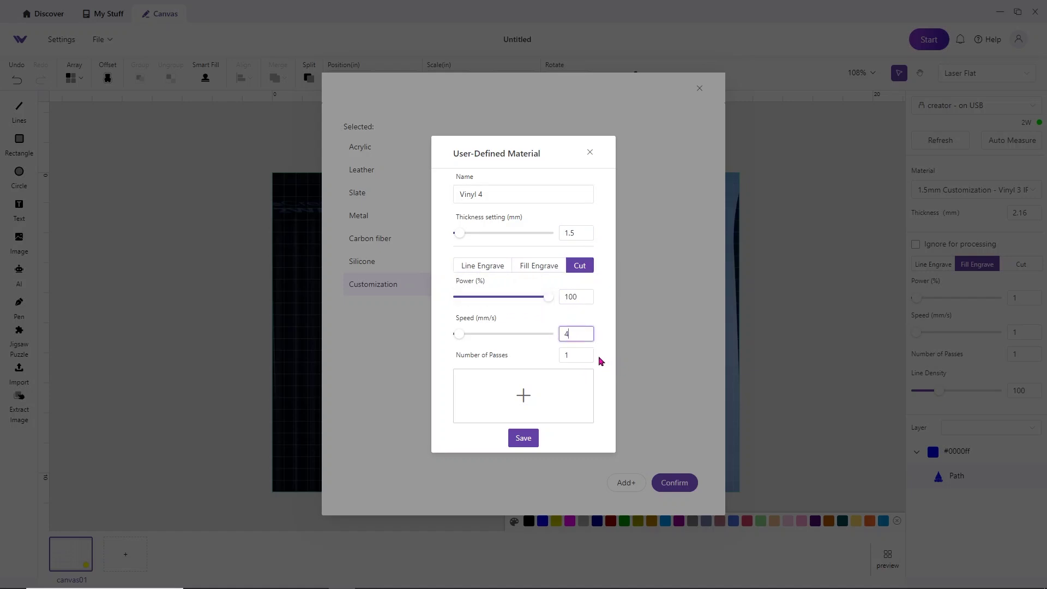
{"action": "left_click", "coordinate": [525, 439]}
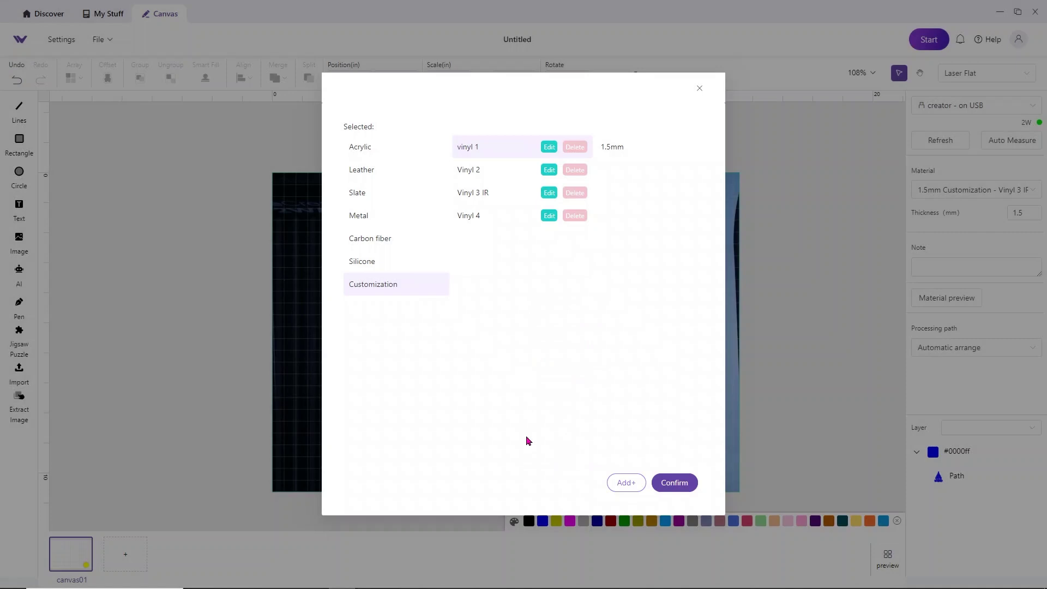
Step: Apply the 1.5mm Customization Vinyl 4 material to the tree job
{"action": "left_click", "coordinate": [474, 215]}
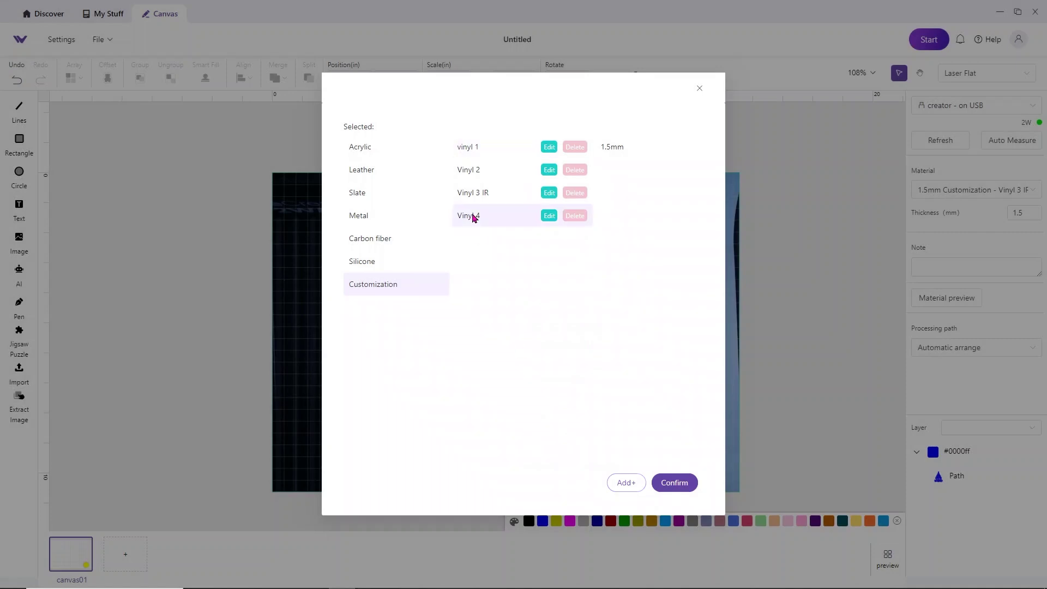
{"action": "left_click", "coordinate": [612, 146]}
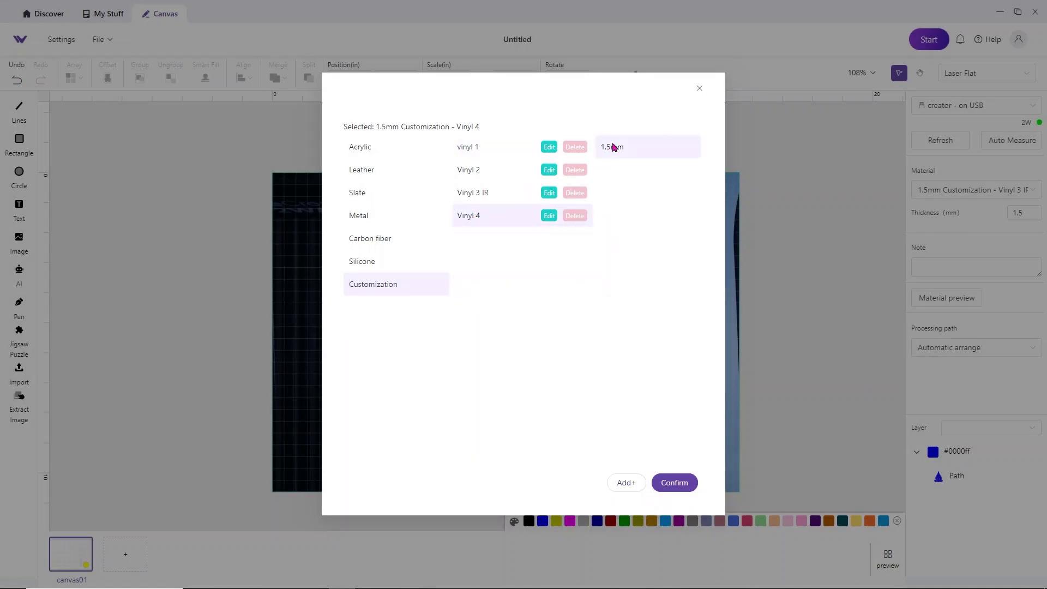
{"action": "left_click", "coordinate": [676, 483]}
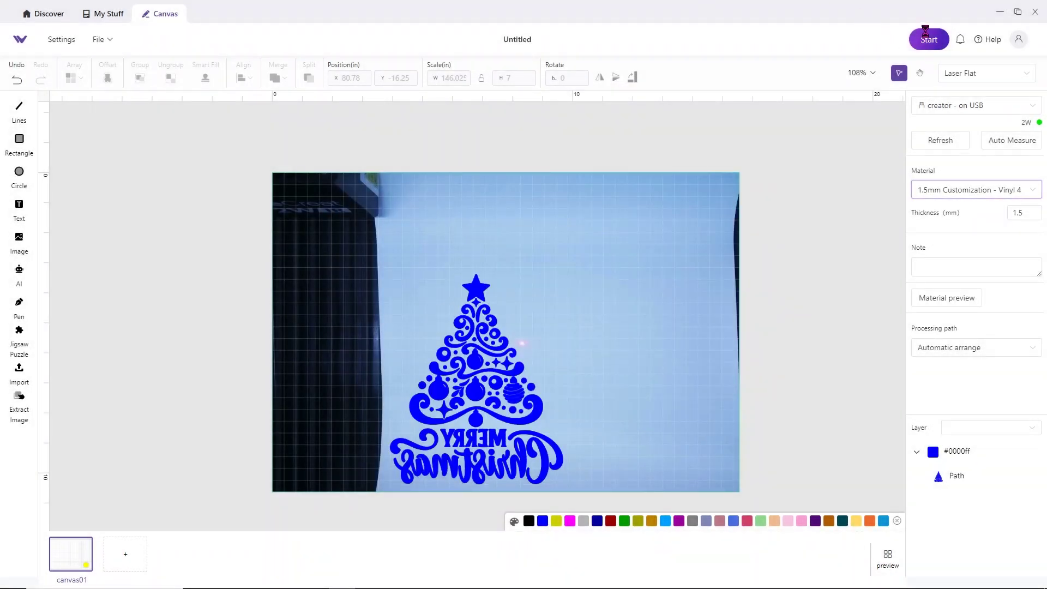
Step: Start processing the mirrored tree job and send it to the laser
{"action": "left_click", "coordinate": [925, 33]}
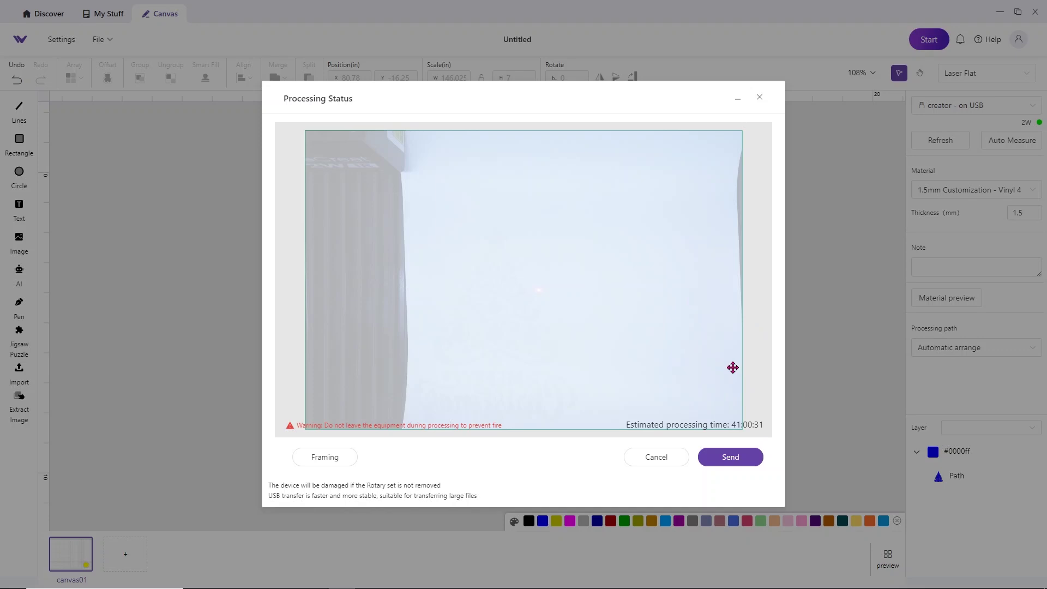
{"action": "left_click", "coordinate": [740, 458]}
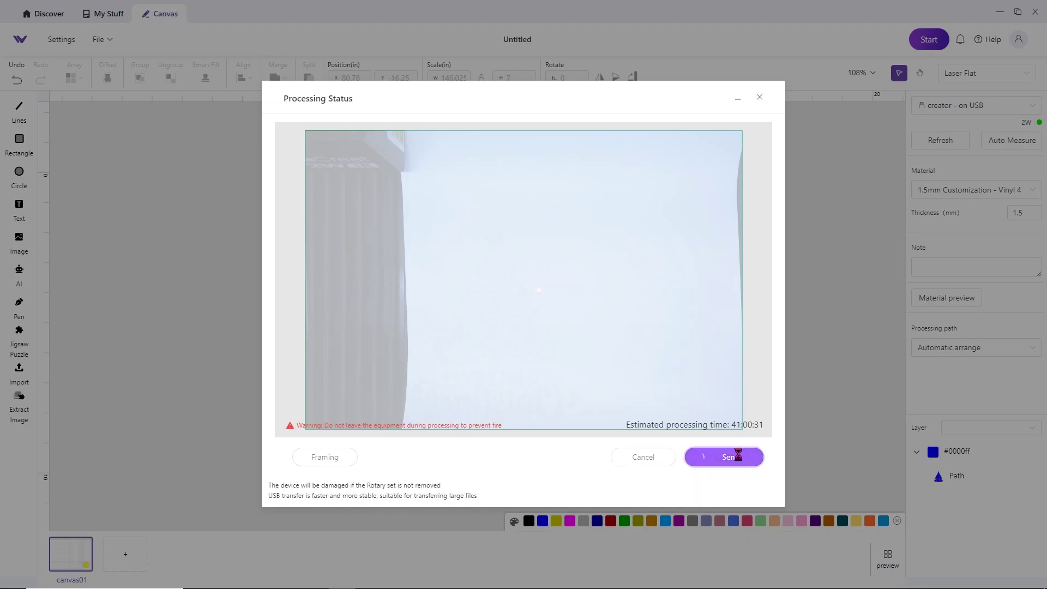